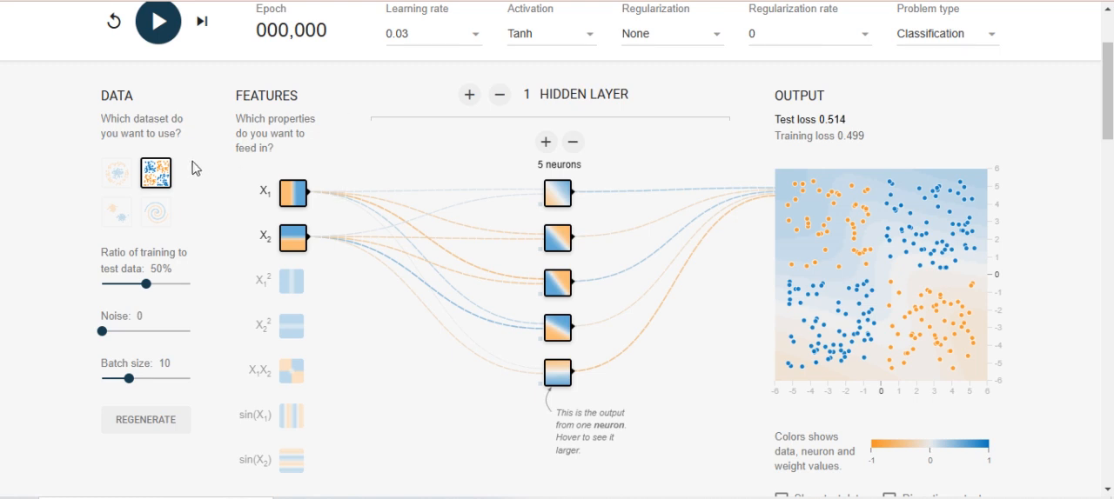
Step: Preview the circular, exclusive or, two-cluster and spiral classification datasets in turn
click(118, 172)
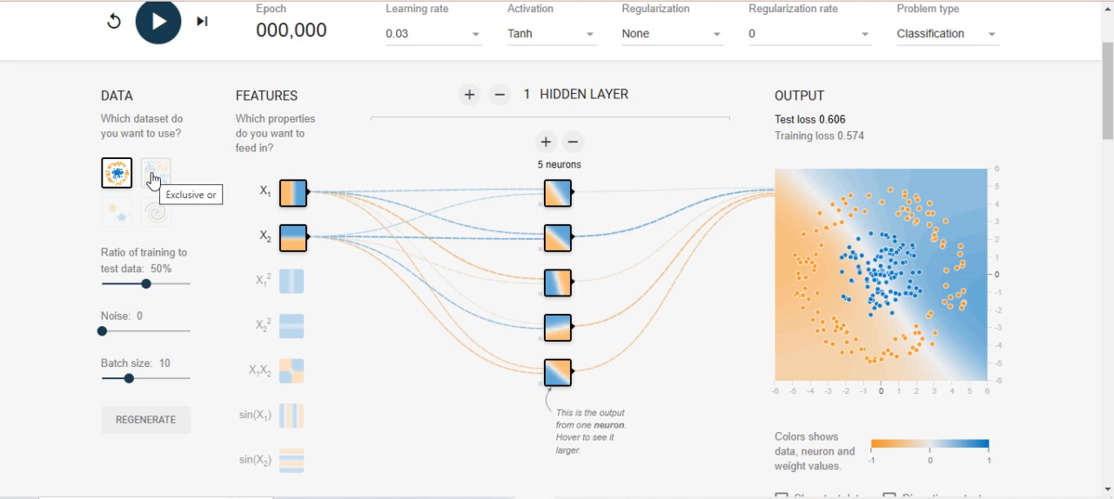
click(153, 179)
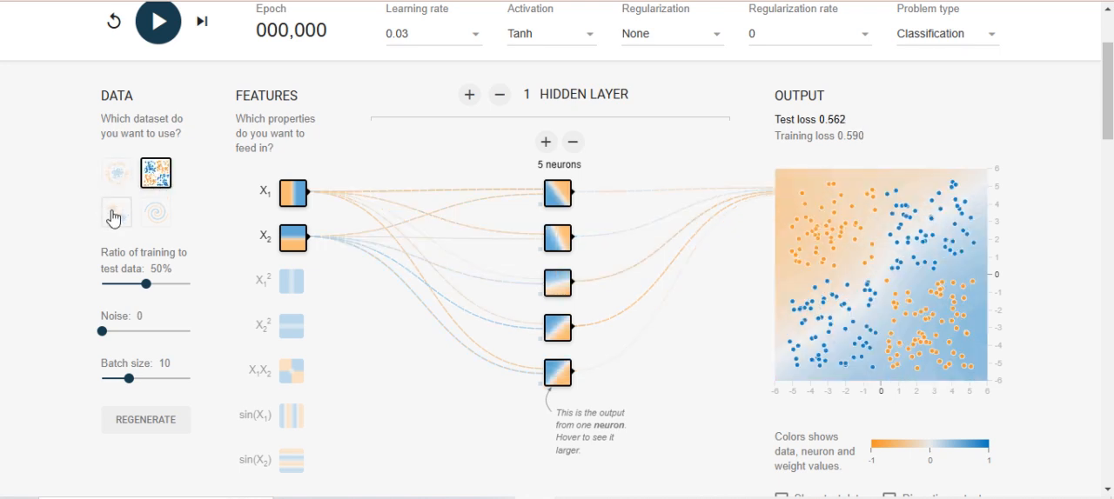
click(107, 214)
click(144, 218)
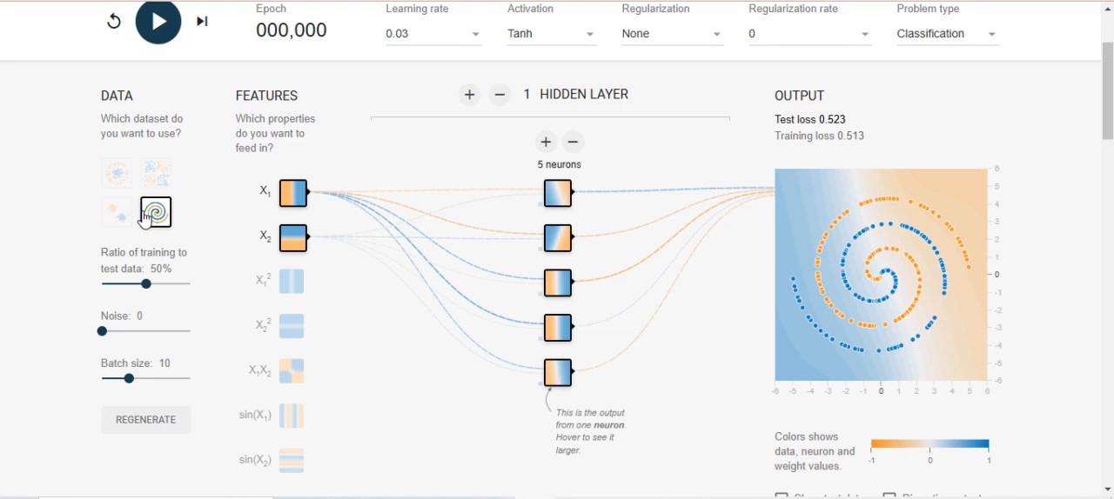
Step: Switch the problem type to Regression and return it to Classification
click(925, 40)
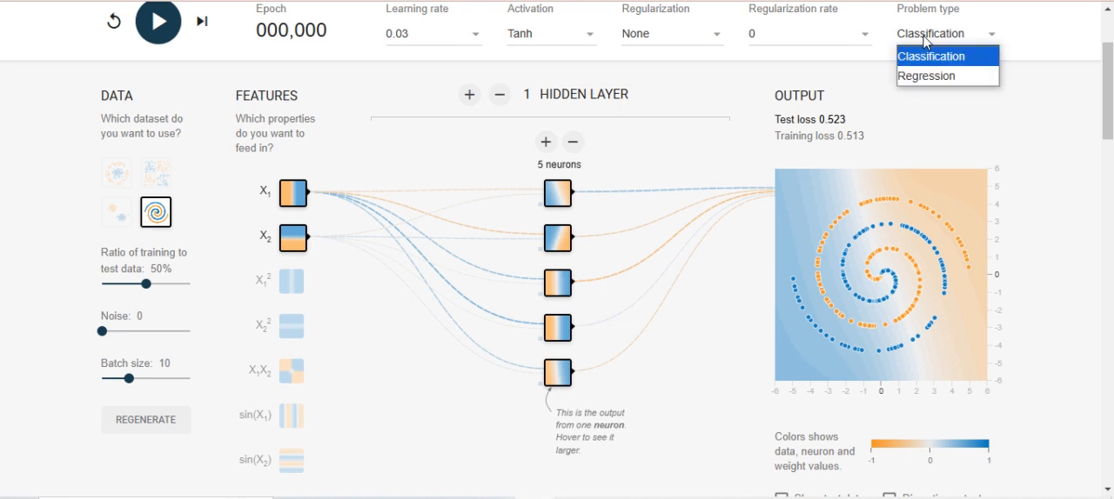
click(924, 76)
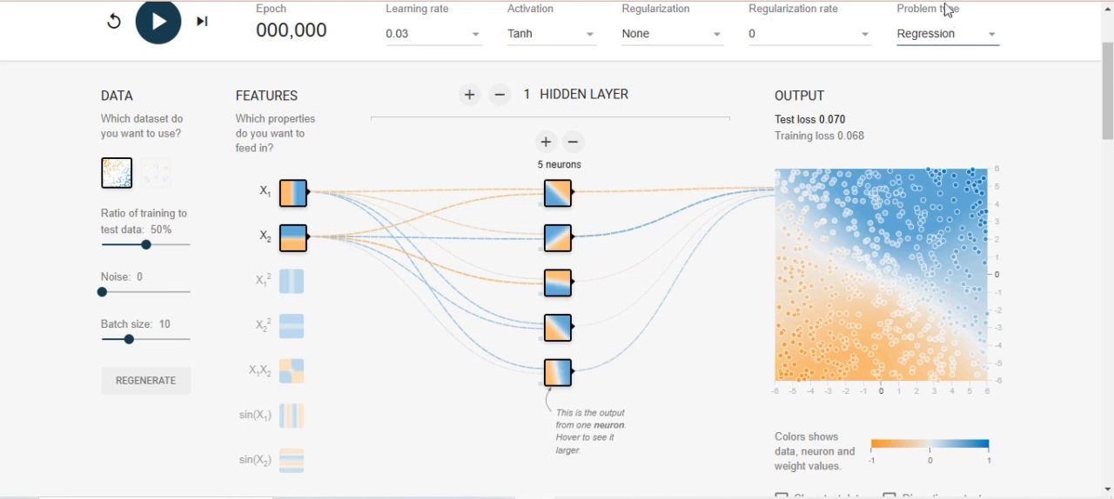
click(945, 33)
click(950, 55)
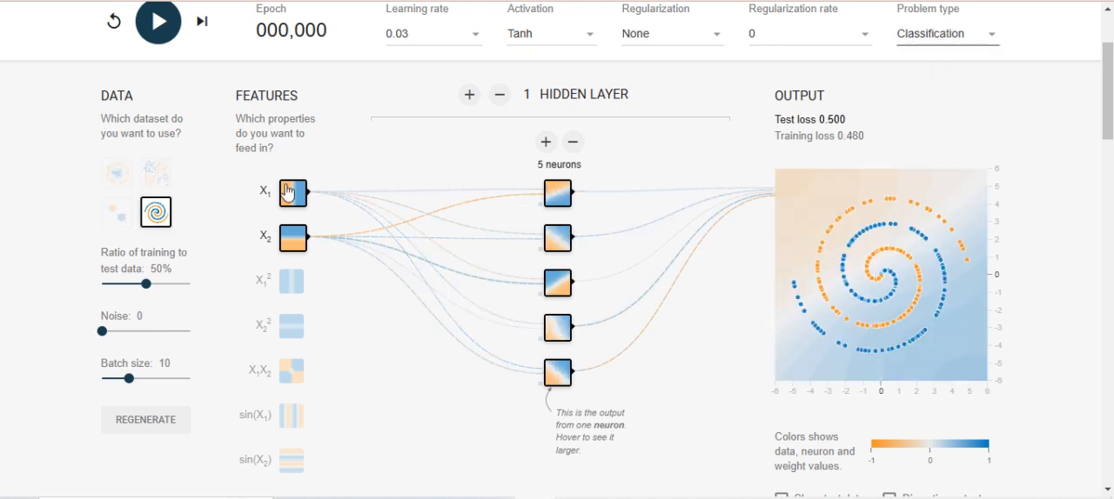
Step: Select the circular dataset and expand the network to three hidden layers
click(118, 175)
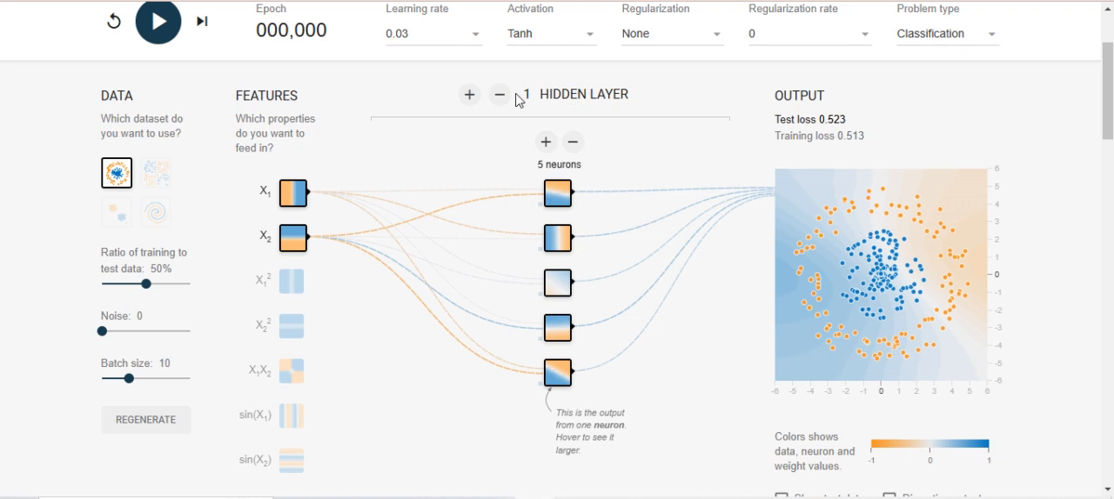
click(469, 95)
click(469, 95)
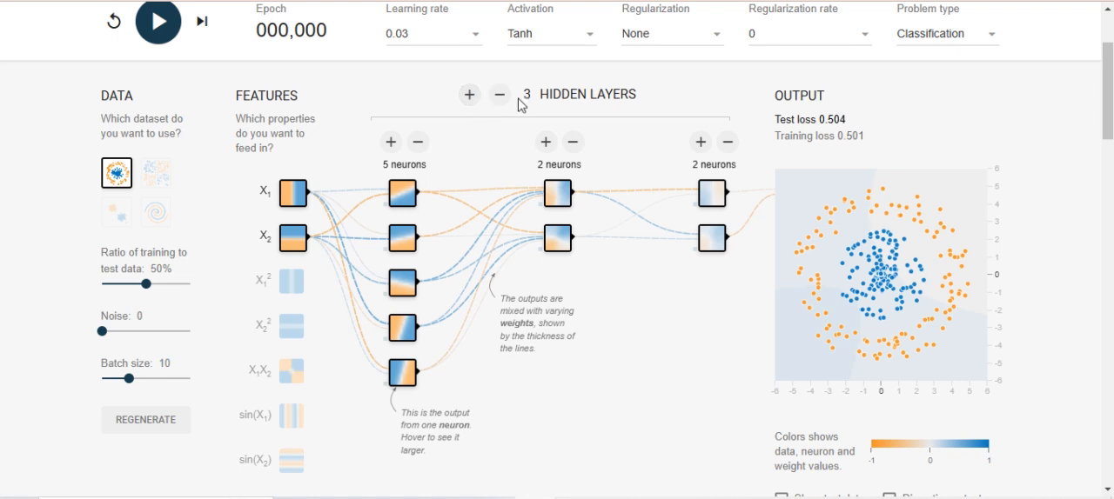
drag(541, 96, 628, 93)
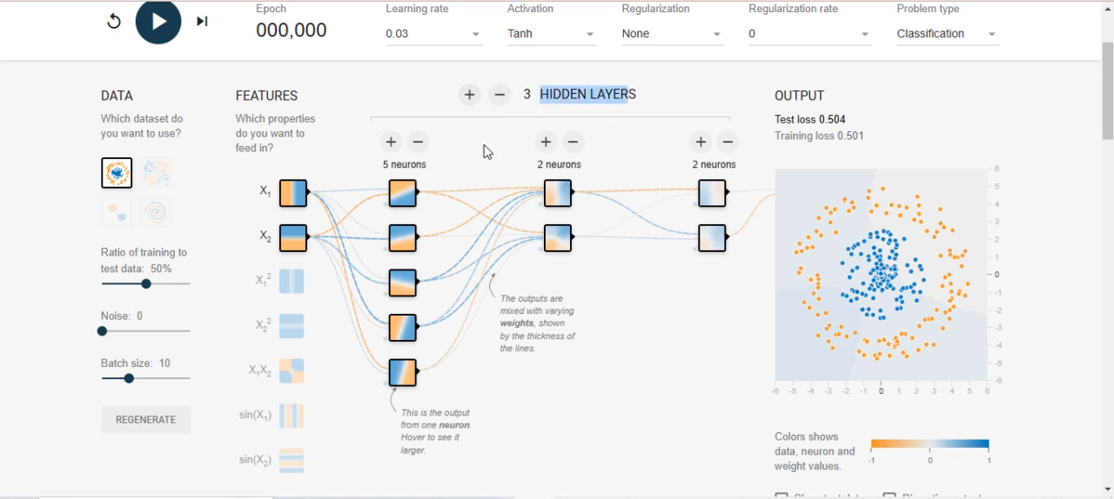
Step: Increase the second and third hidden layers to four neurons each
click(546, 142)
click(547, 142)
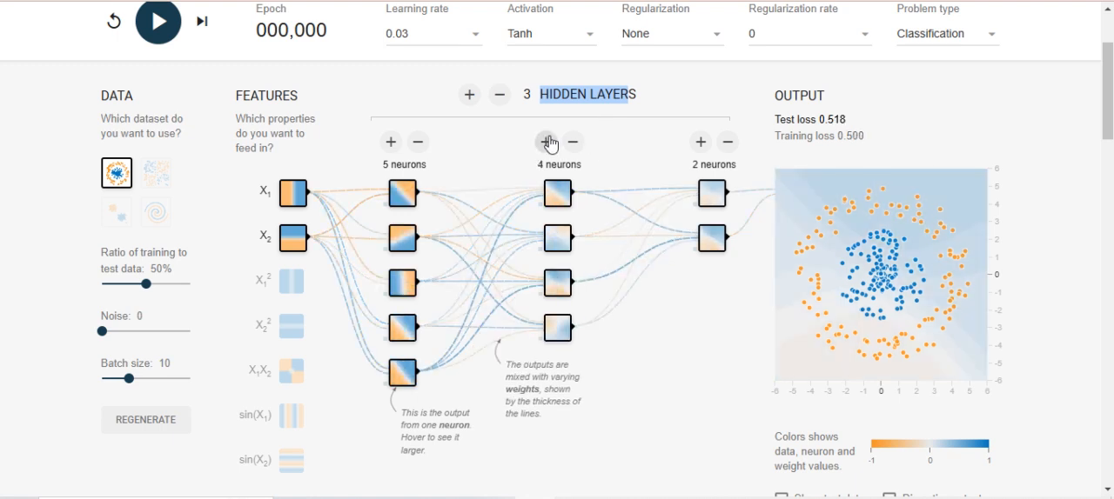
click(706, 144)
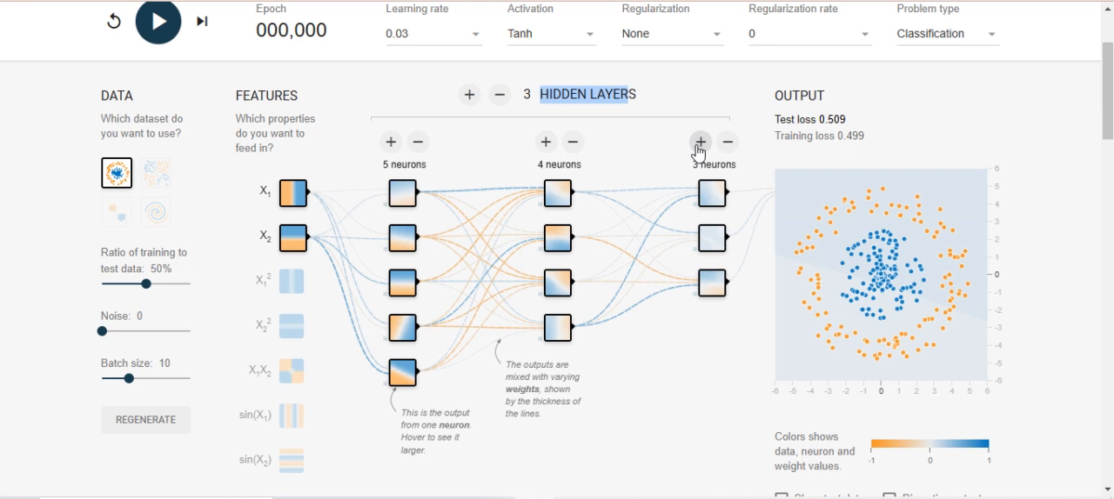
click(701, 143)
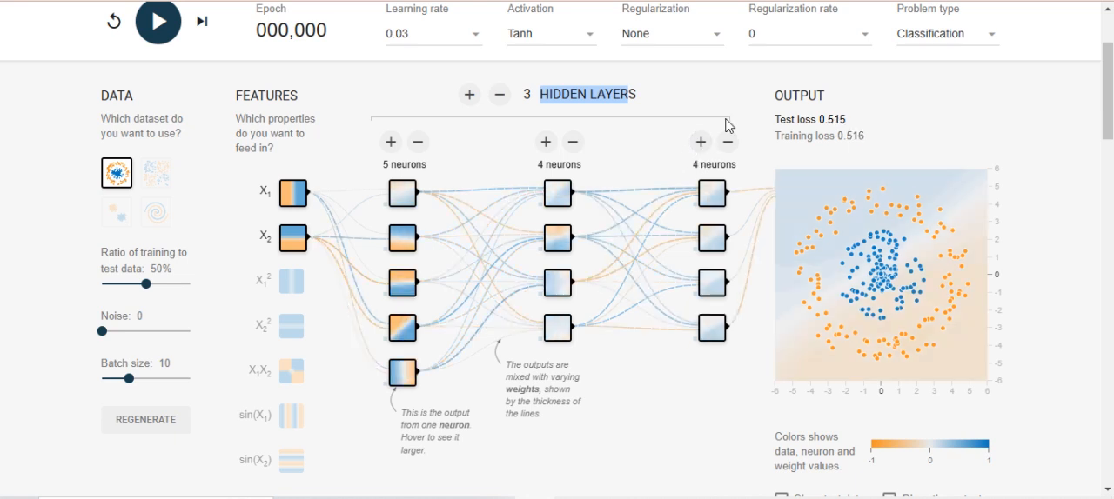
drag(385, 164, 425, 164)
drag(536, 171, 578, 165)
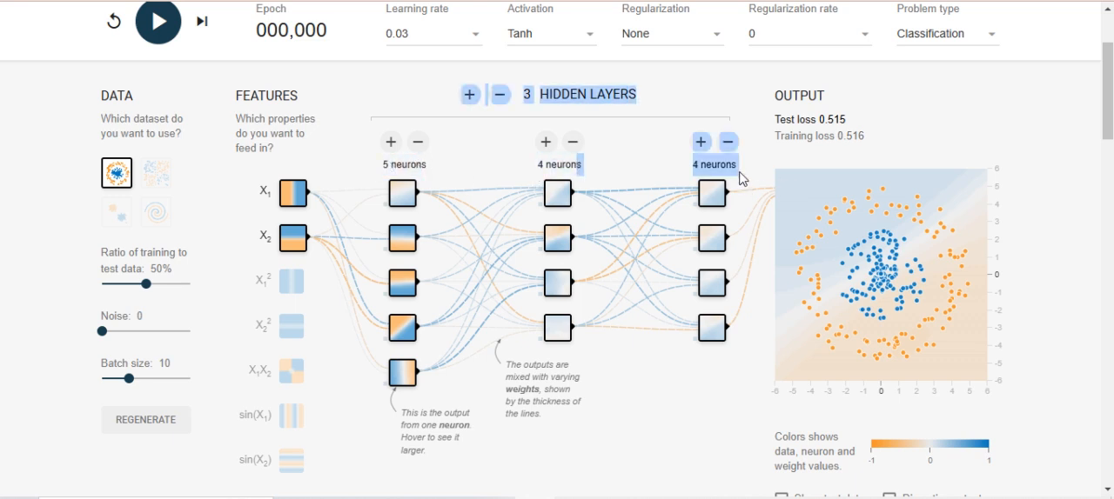
click(737, 172)
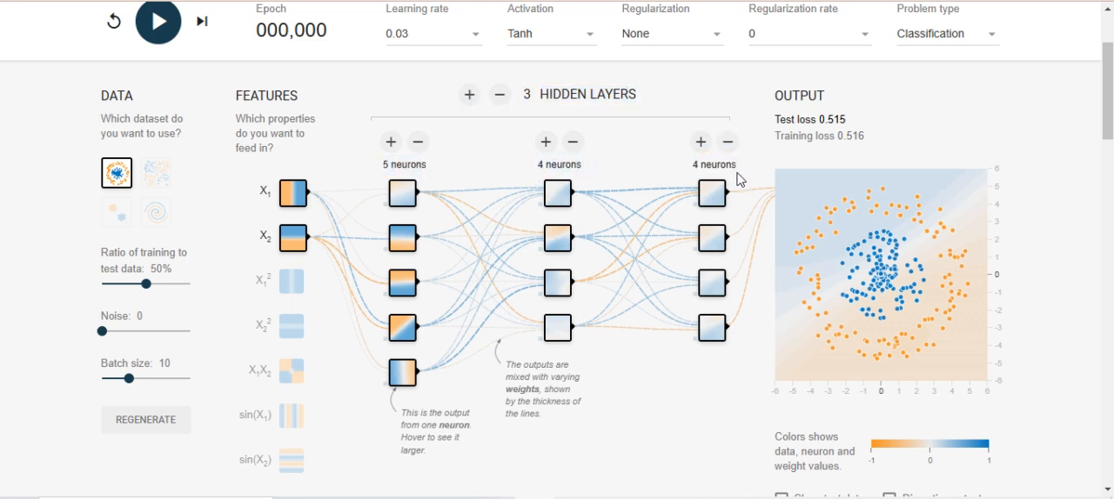
Step: Train the network on the circular dataset for about 66 epochs and pause the training
click(162, 33)
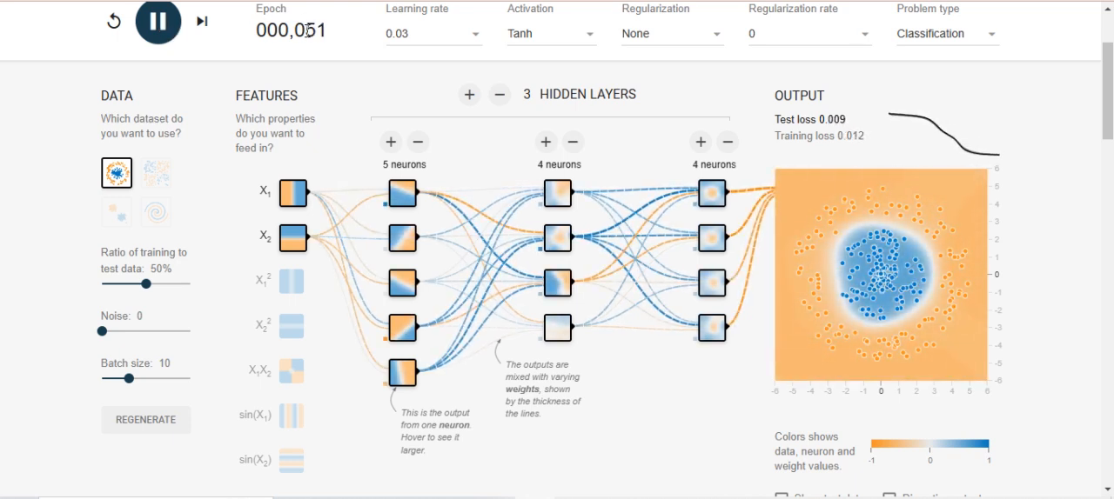
click(159, 33)
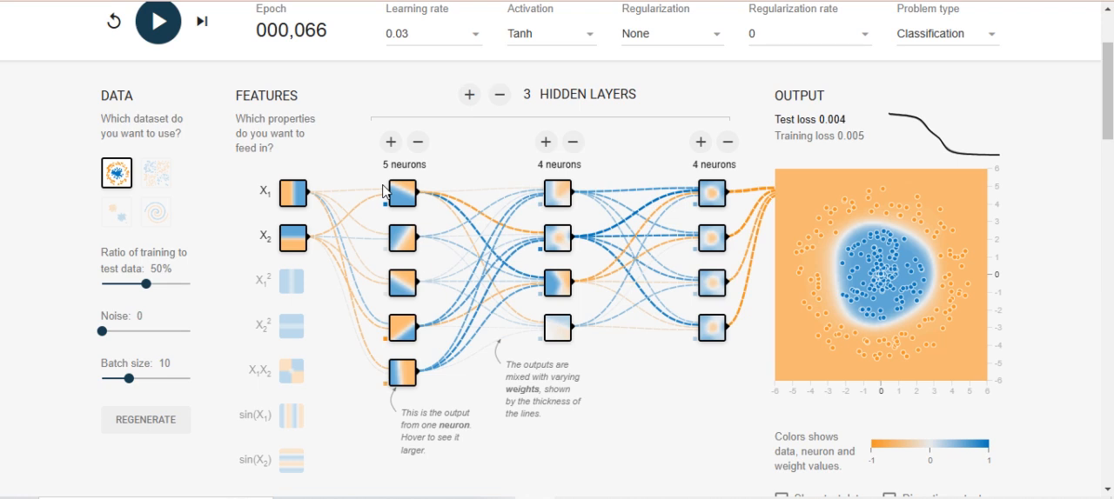
Step: Inspect the outputs of individual neurons across the three hidden layers against the circular data
mouse_move(398, 198)
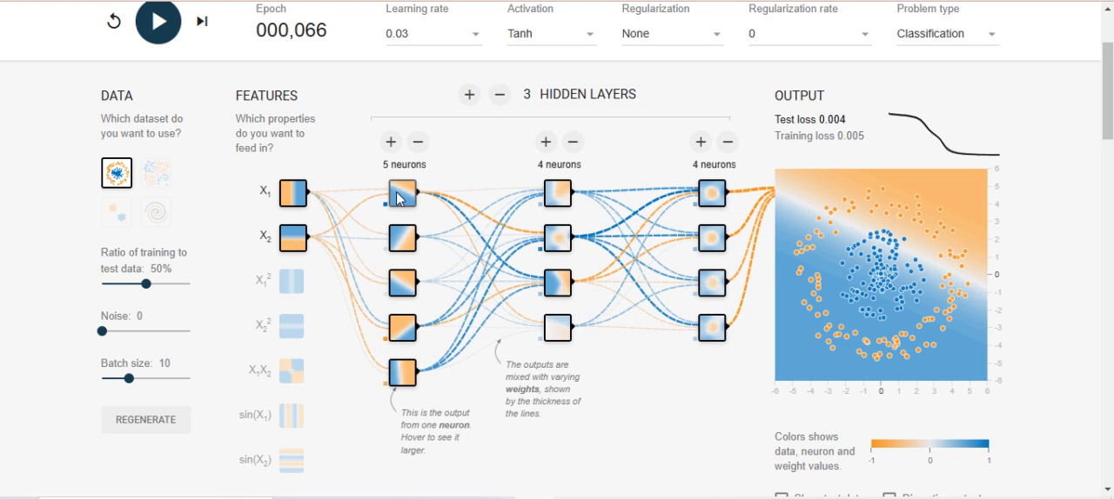
mouse_move(411, 244)
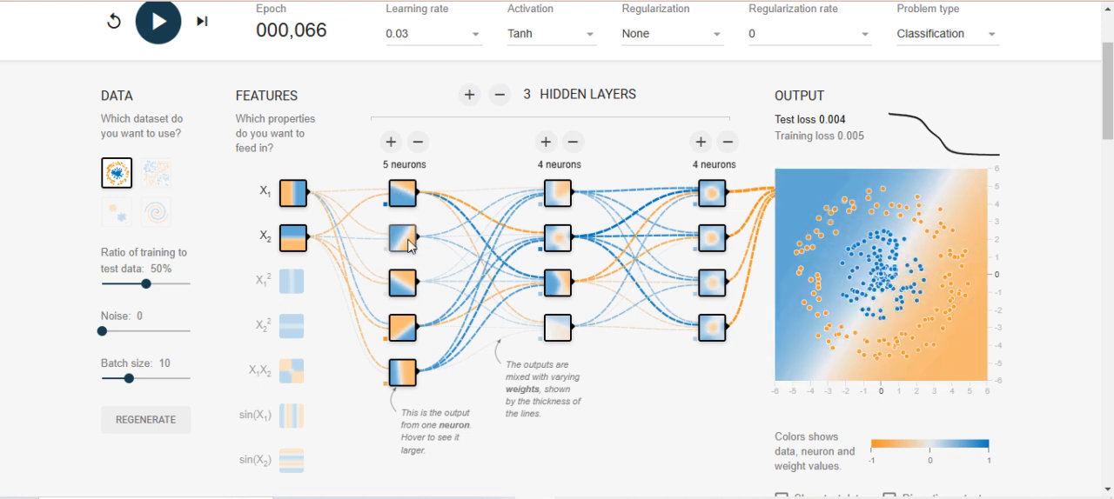
mouse_move(408, 287)
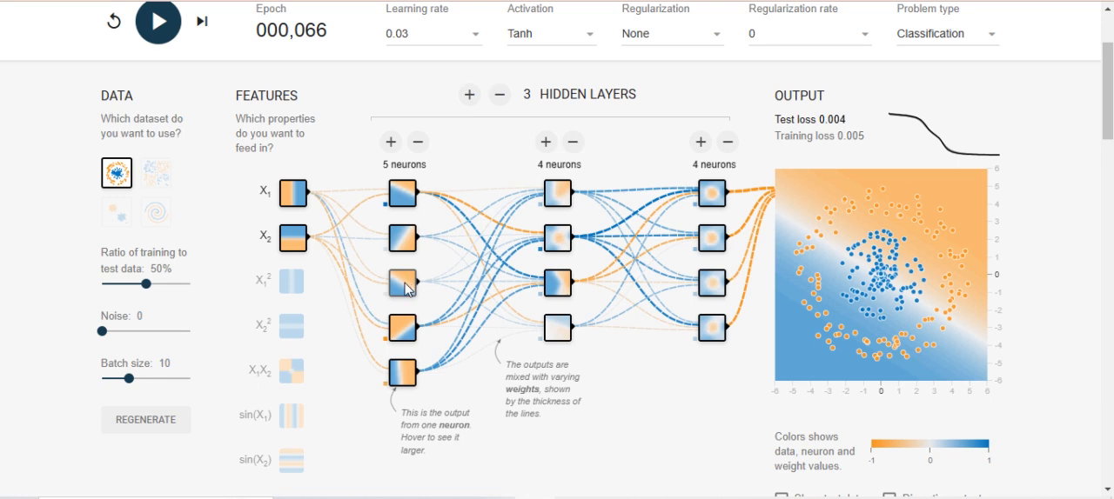
mouse_move(453, 291)
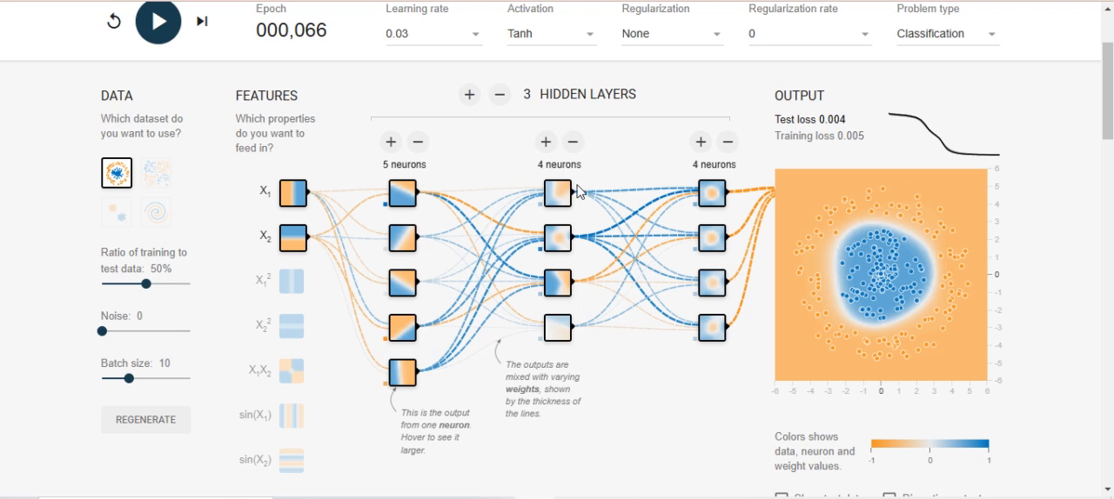
mouse_move(566, 192)
mouse_move(719, 202)
drag(641, 94, 526, 90)
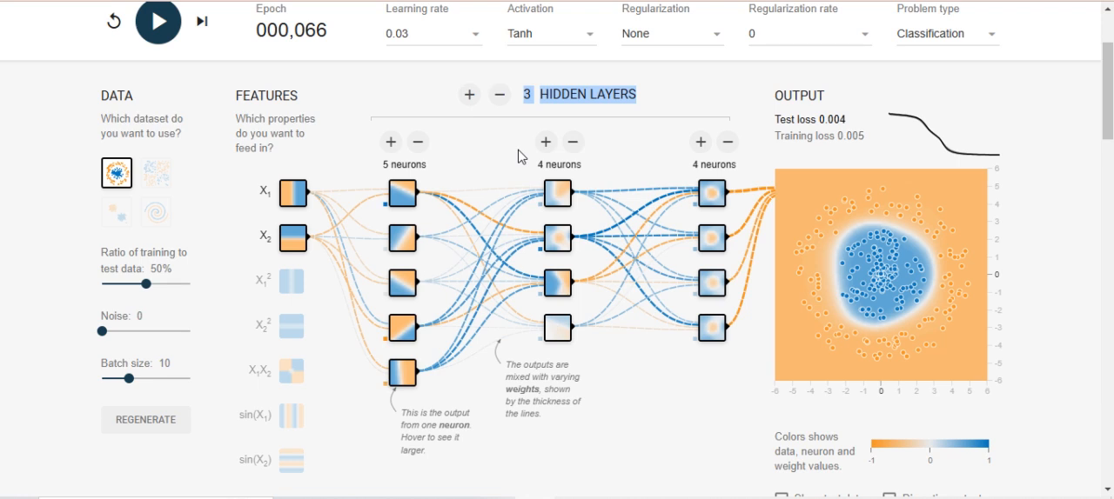
click(419, 87)
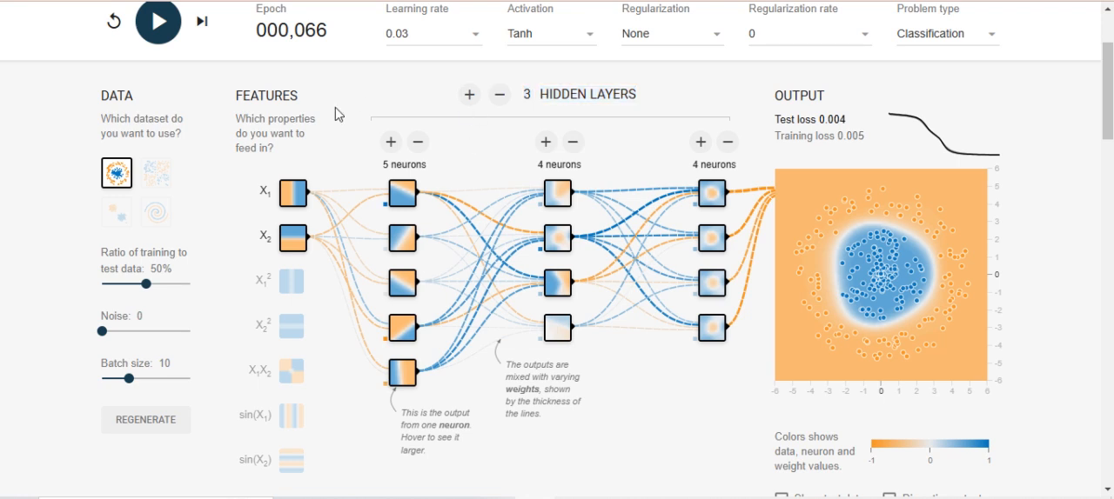
Step: Preview the exclusive or and two-cluster datasets, and select the spiral dataset
click(157, 176)
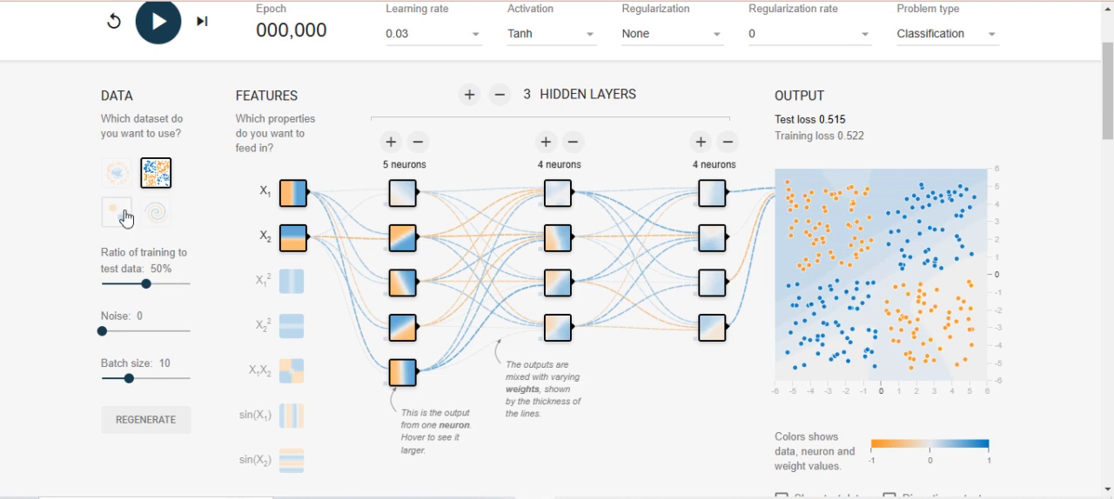
click(126, 218)
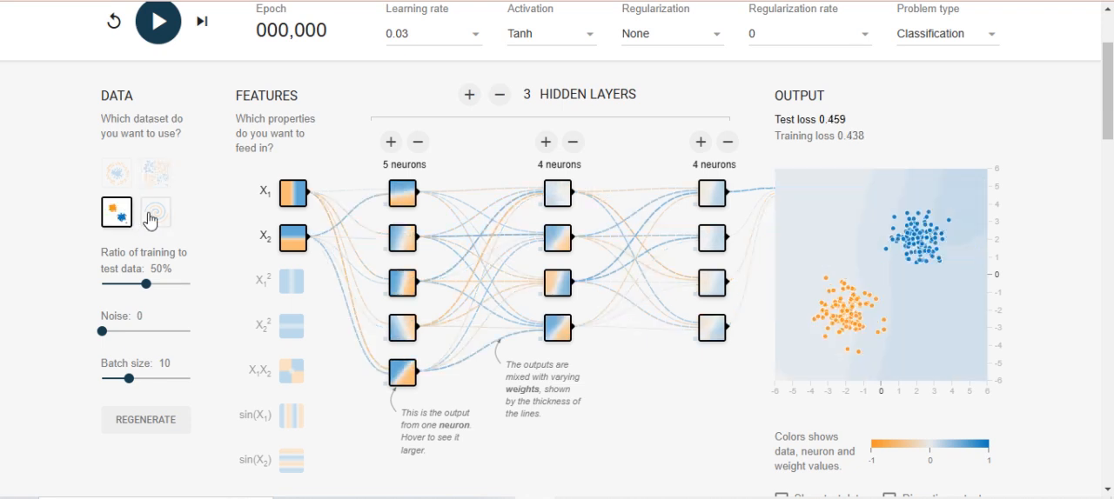
double_click(151, 218)
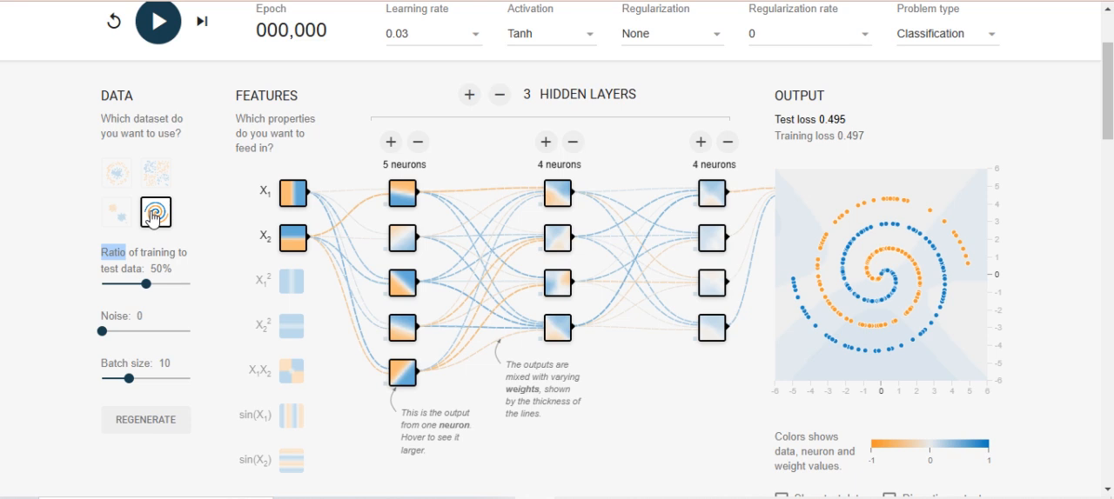
Step: Review the available learning rates and activation functions
scroll(417, 48, up, 1)
click(438, 120)
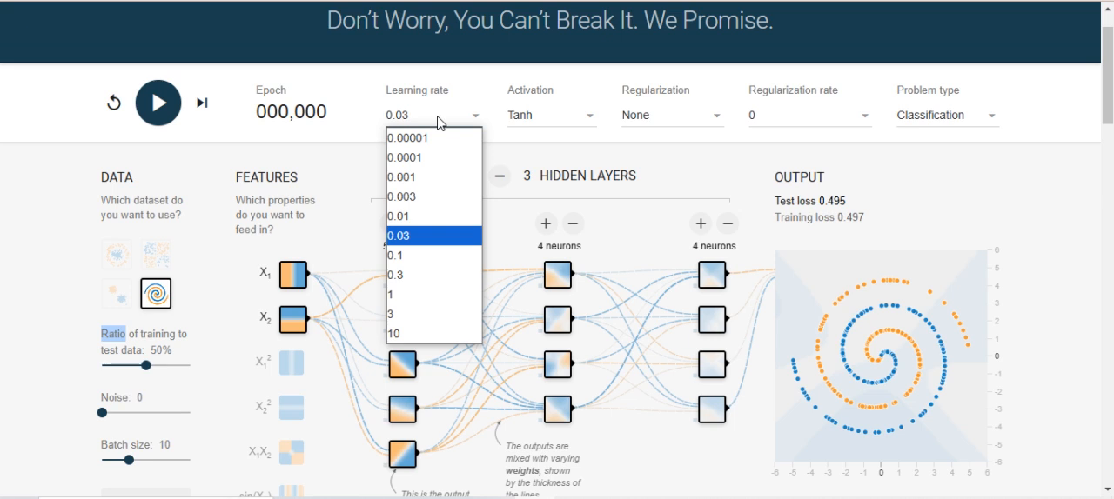
click(421, 119)
click(548, 115)
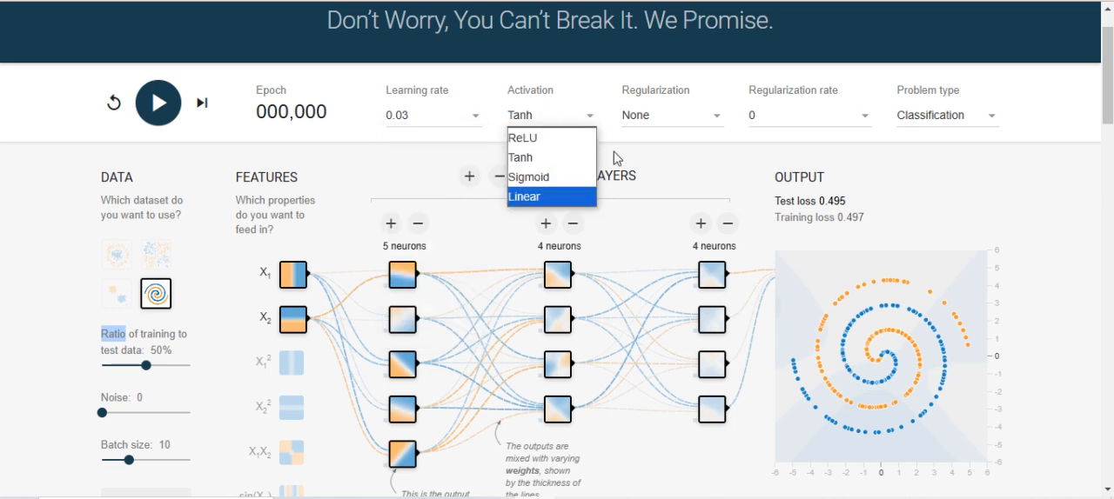
Step: Preview both regression datasets, including Multi gaussian, and return the problem type to Classification
click(971, 122)
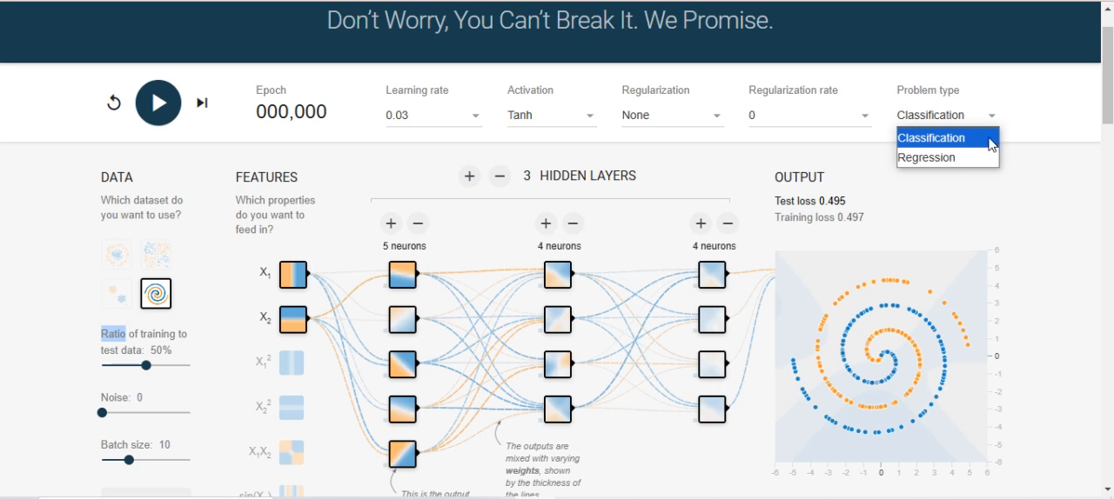
click(953, 159)
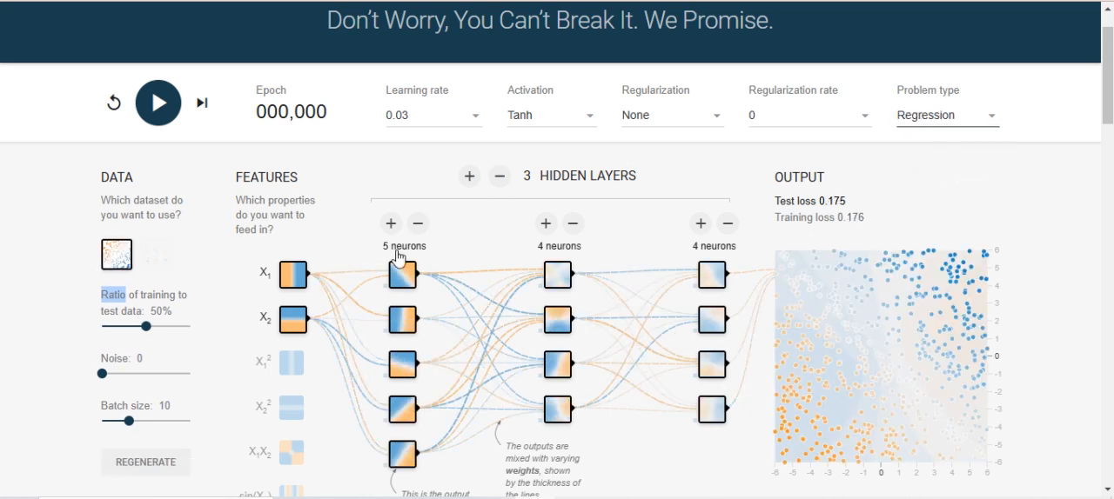
click(154, 257)
double_click(111, 258)
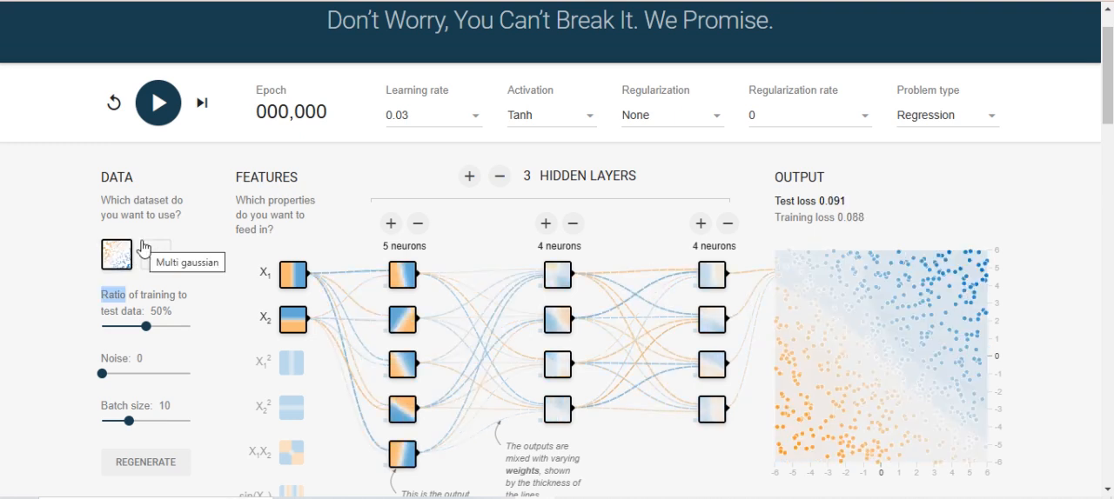
click(99, 237)
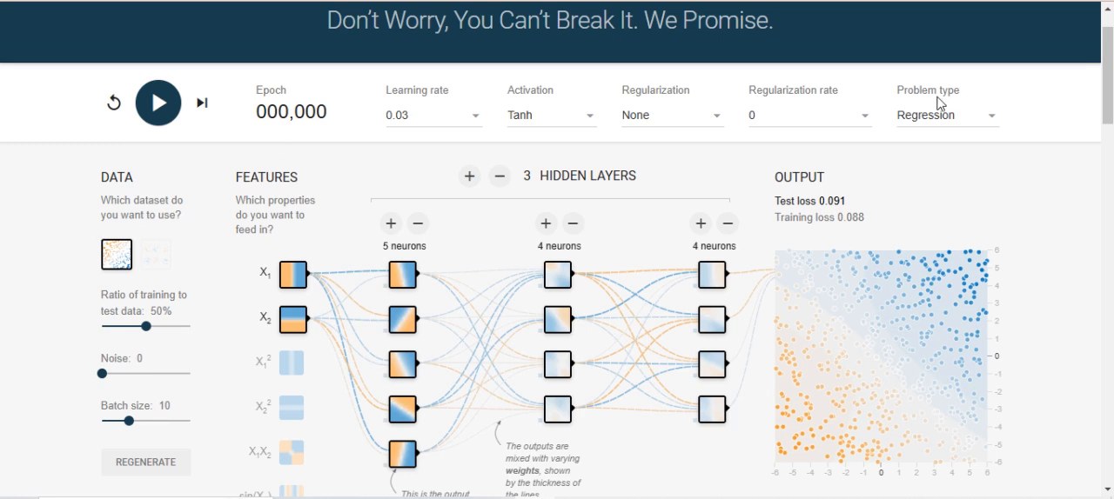
click(937, 124)
click(936, 137)
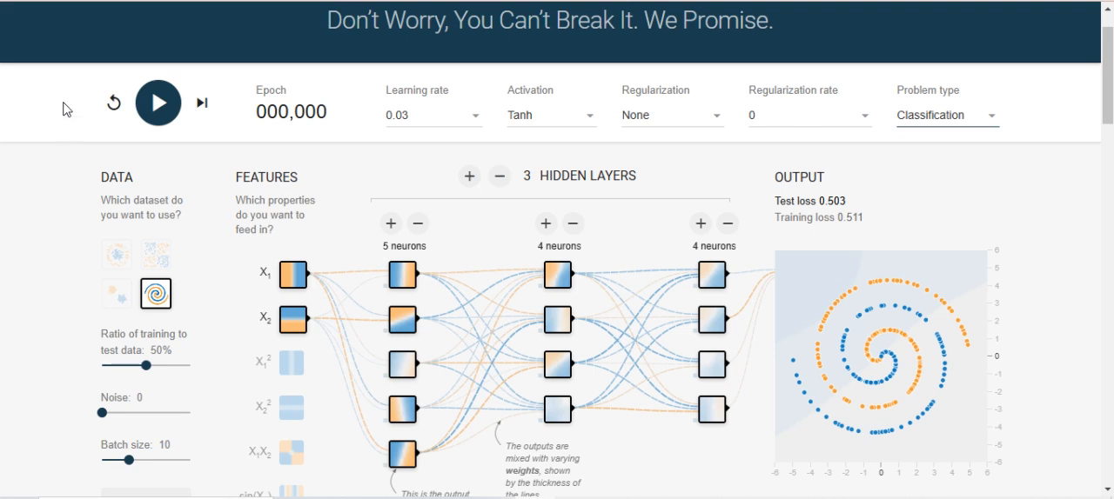
Step: Review the regularization setting and the structure of the three hidden layers
scroll(54, 95, down, 1)
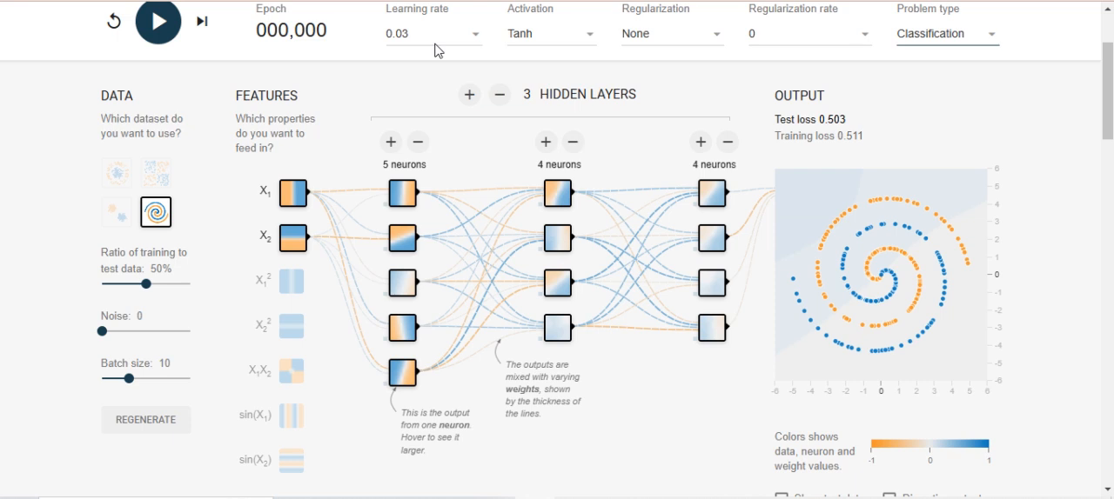
click(694, 37)
click(694, 37)
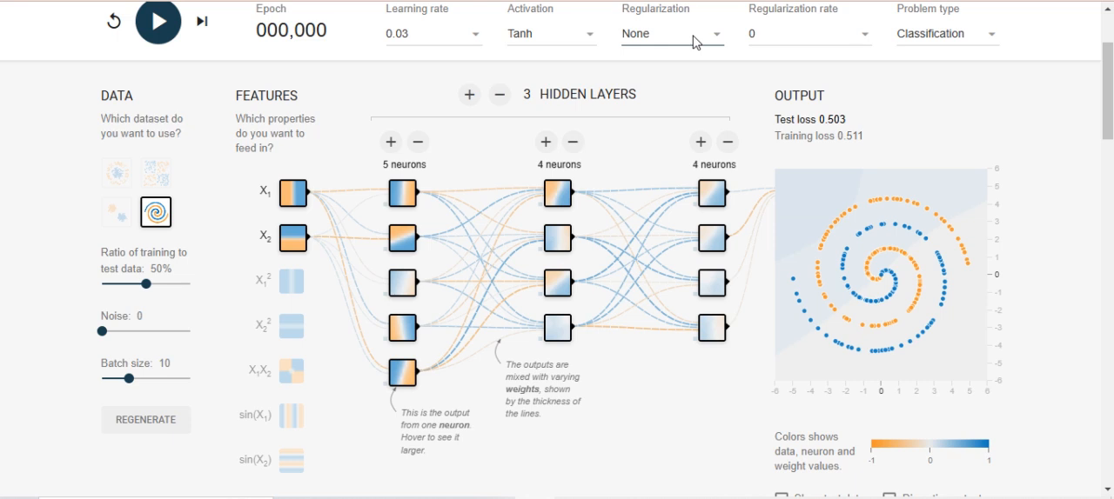
drag(406, 92, 646, 108)
mouse_move(344, 171)
mouse_down()
mouse_move(383, 162)
mouse_move(657, 182)
mouse_up()
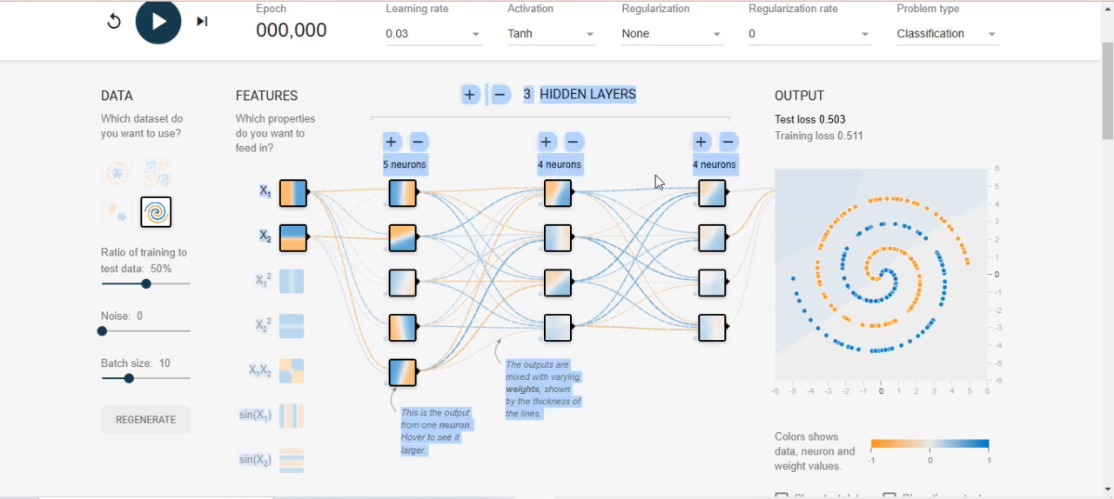
click(670, 164)
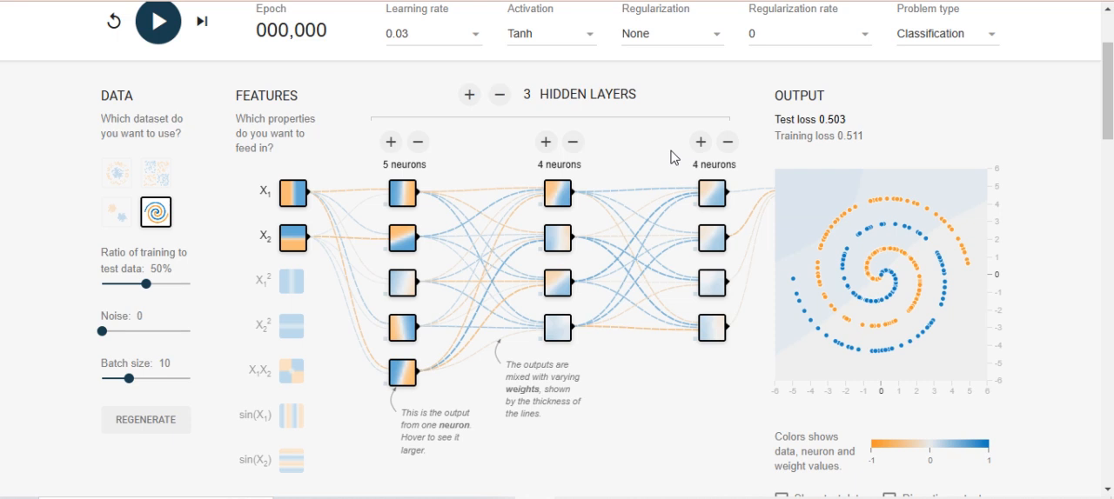